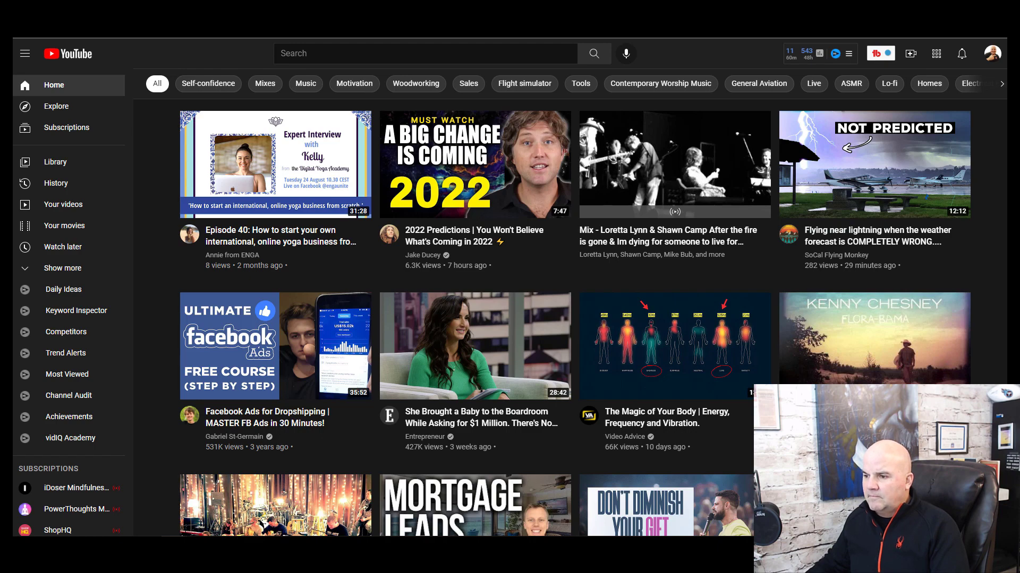
Step: Refresh YouTube and go from the account settings to the Your channels list
{"action": "key", "text": "F5"}
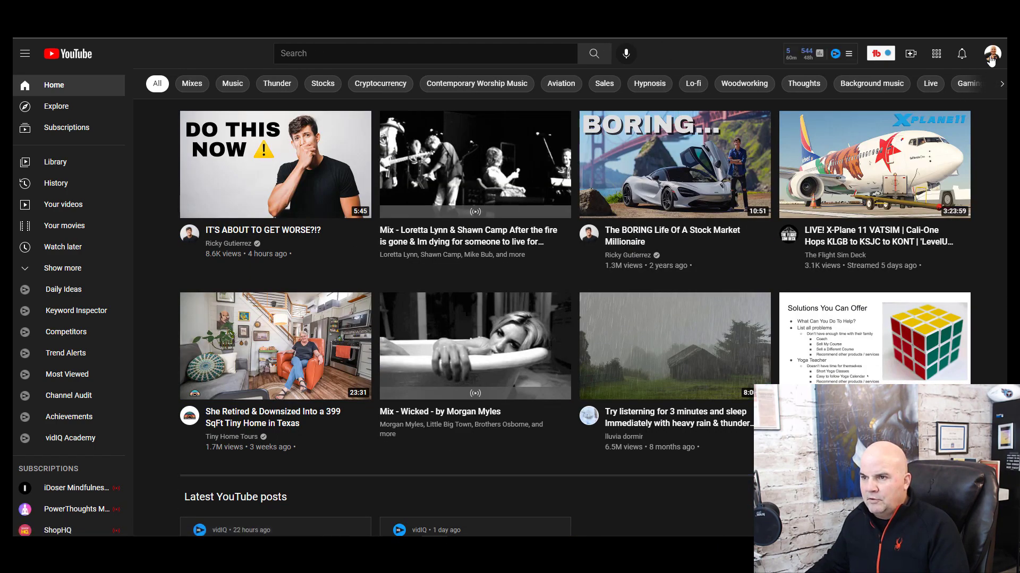
{"action": "left_click", "coordinate": [991, 57]}
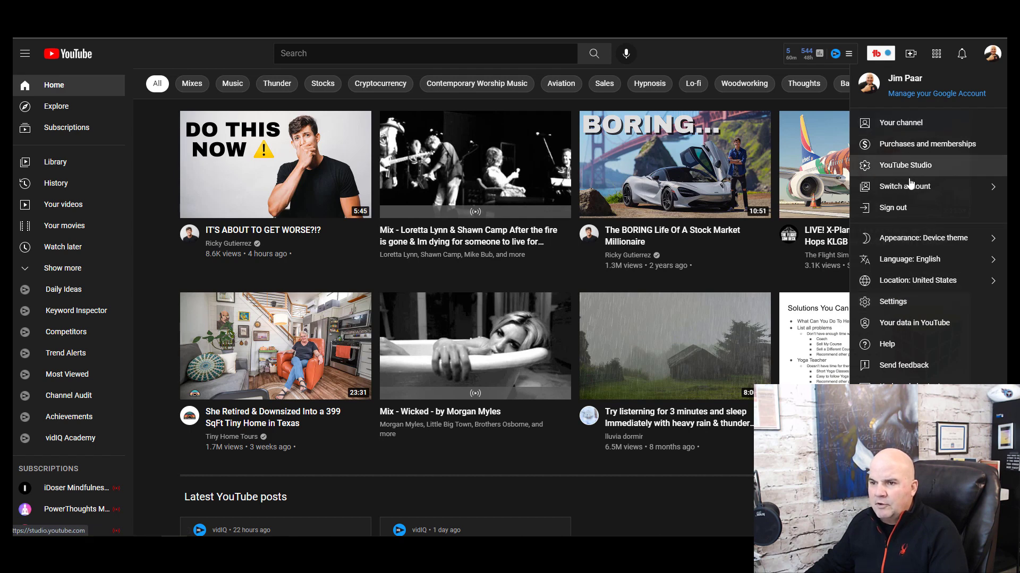
{"action": "left_click", "coordinate": [892, 302]}
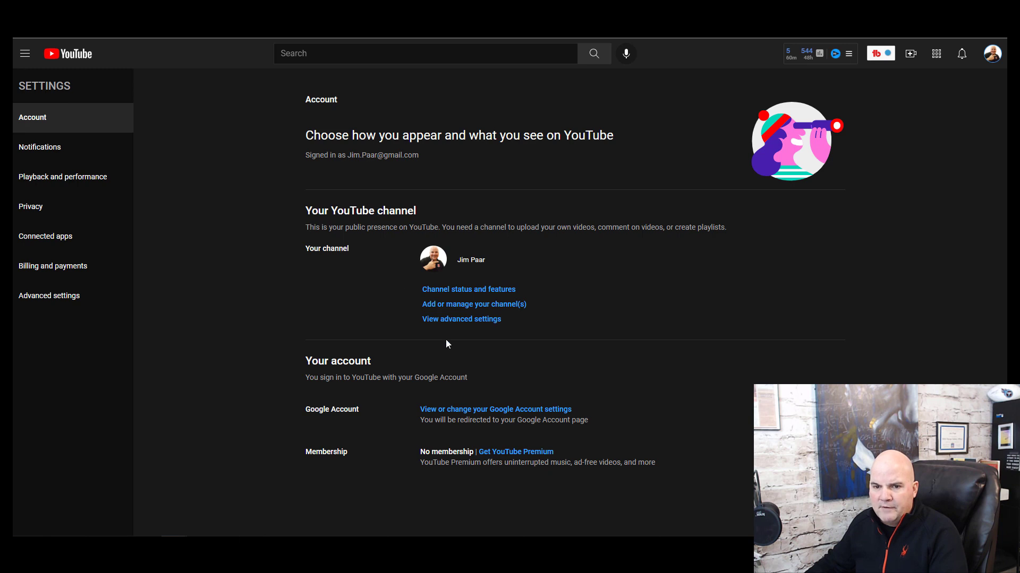
{"action": "left_click", "coordinate": [488, 307]}
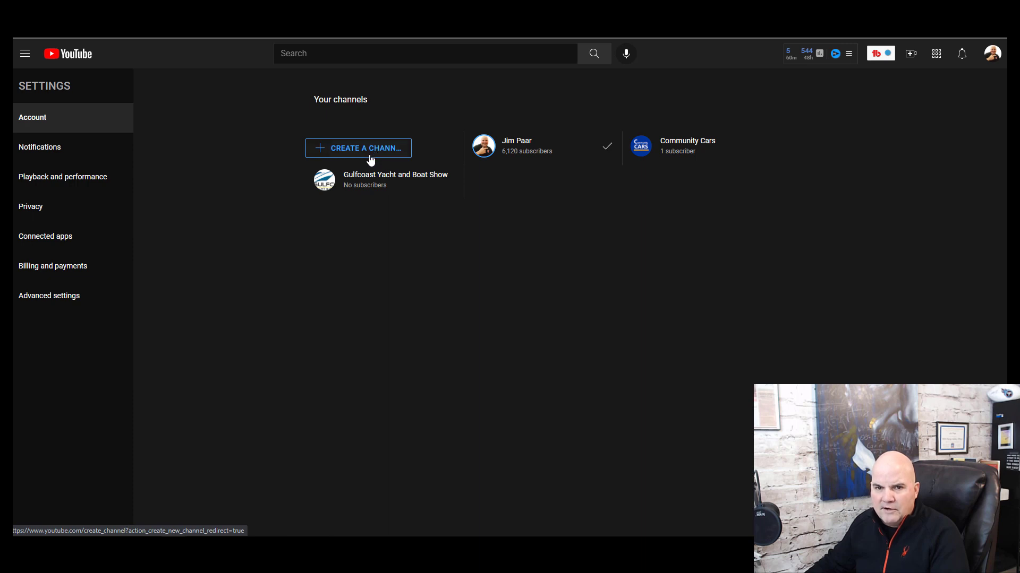
Step: Start a new channel named 'Music City Home Essentials' and tick the new-account acknowledgement
{"action": "left_click", "coordinate": [371, 156]}
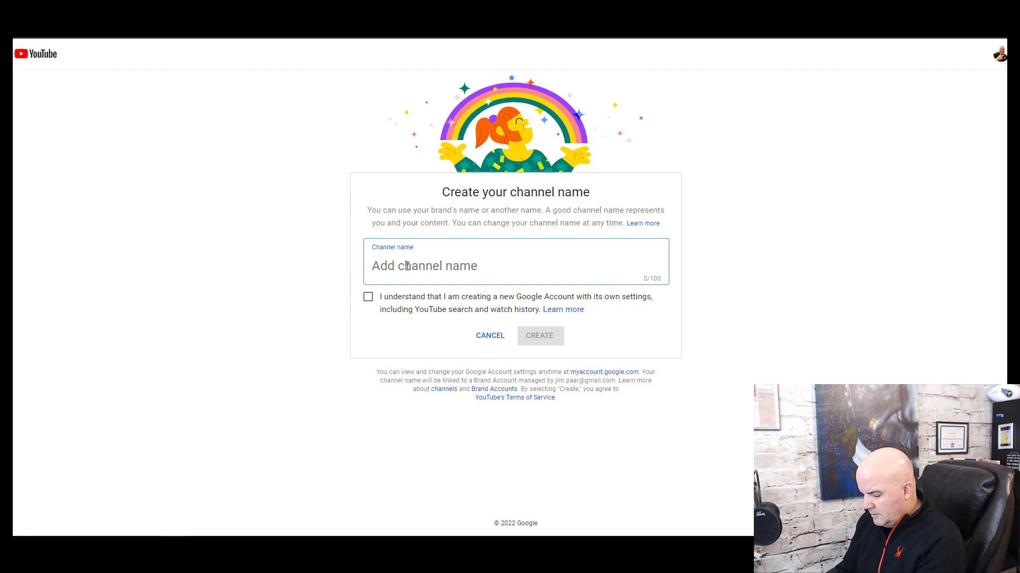
{"action": "type", "text": "H"}
{"action": "key", "text": "BackSpace"}
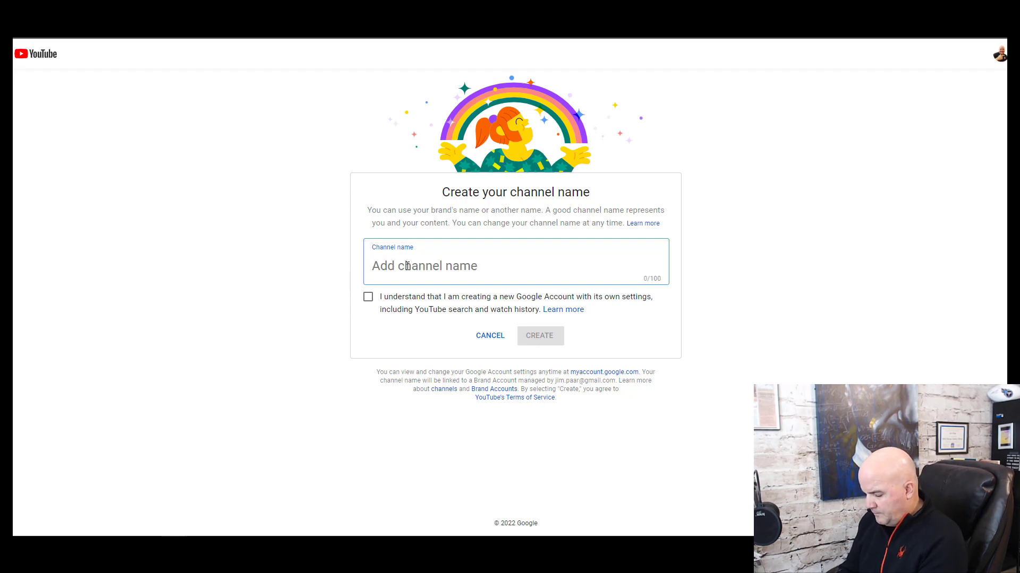
{"action": "type", "text": "Muci"}
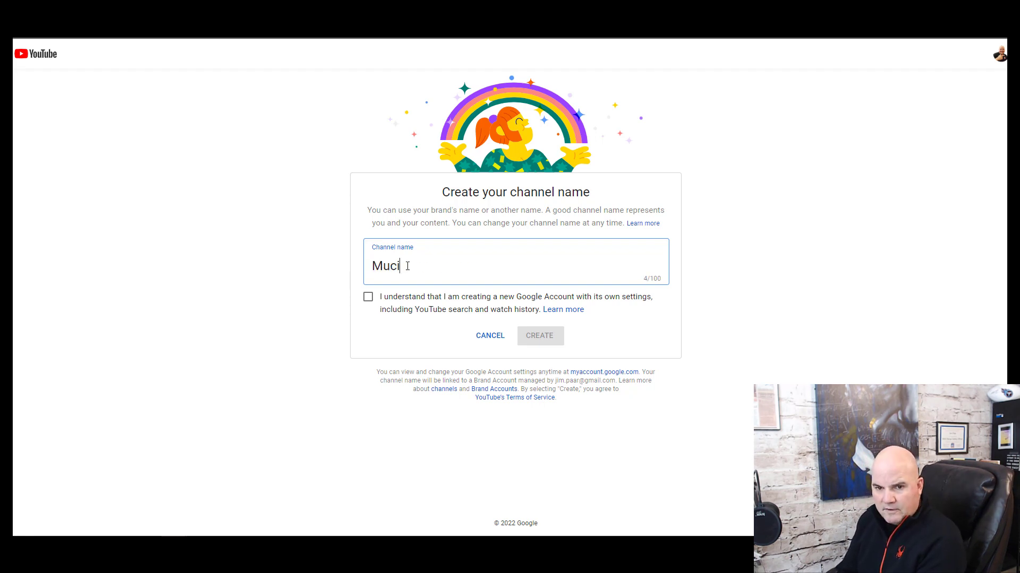
{"action": "key", "text": "BackSpace"}
{"action": "key", "text": "BackSpace"}
{"action": "type", "text": "sic"}
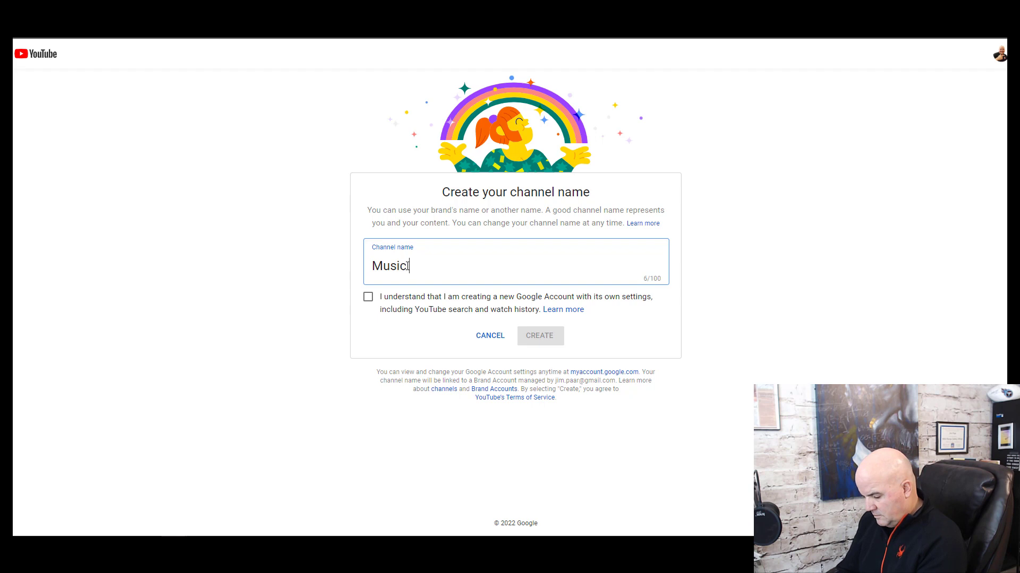
{"action": "type", "text": "City Ho"}
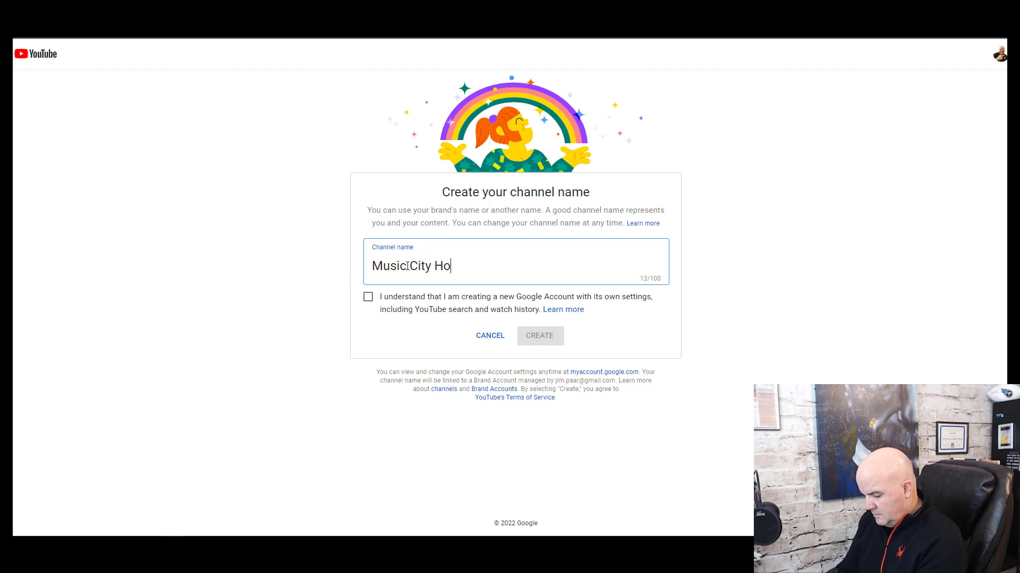
{"action": "type", "text": "me Essentials"}
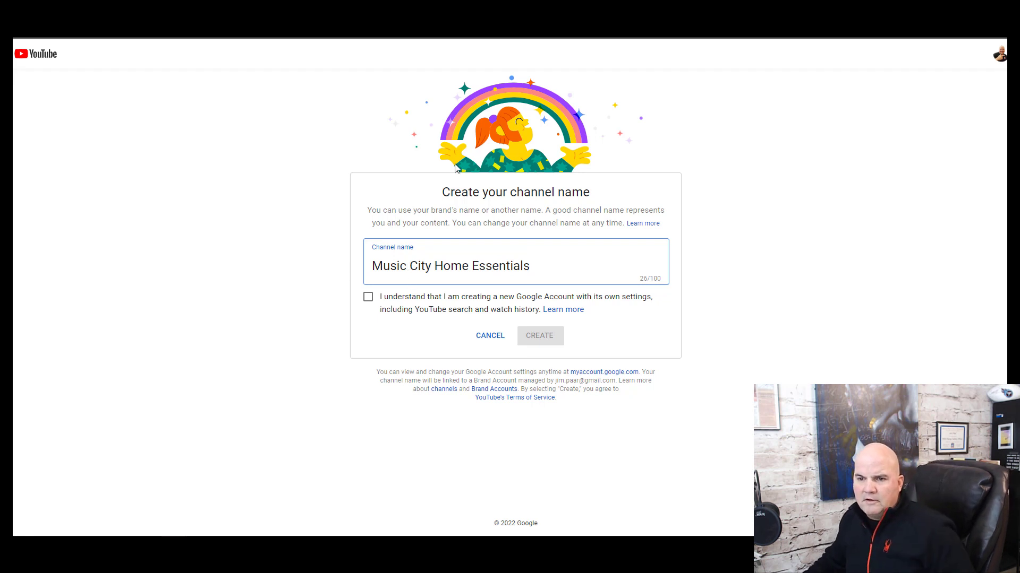
{"action": "left_click", "coordinate": [367, 296]}
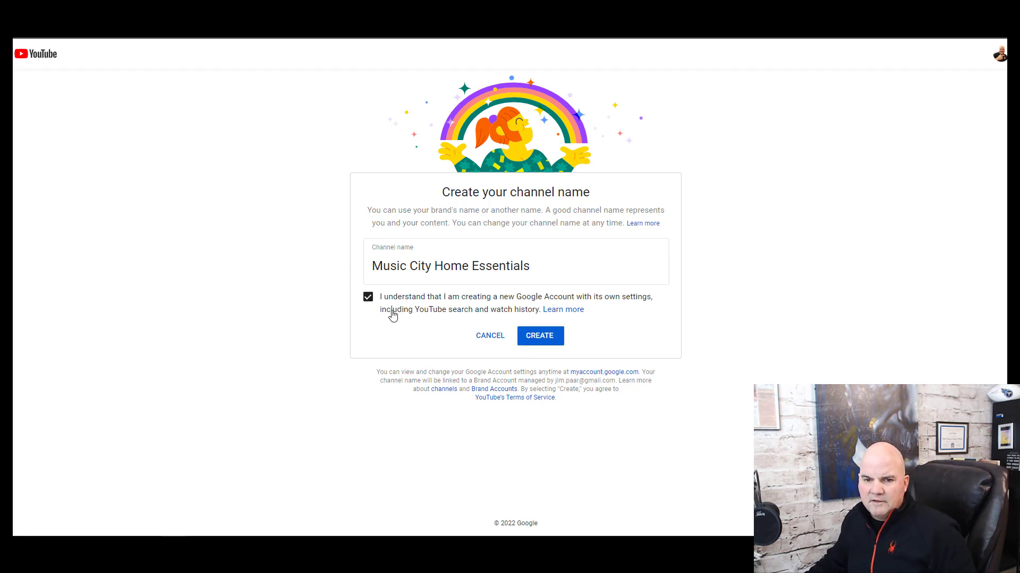
Step: Create the Music City Home Essentials channel and let its empty page load
{"action": "left_click", "coordinate": [546, 344]}
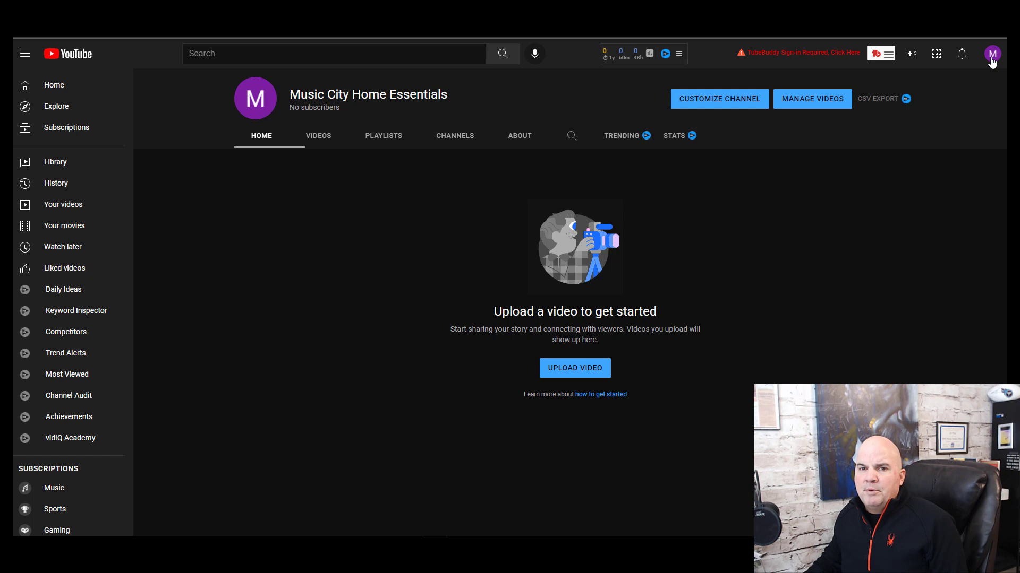
Step: Open the new channel's 'Channel status and features' settings from the account settings
{"action": "left_click", "coordinate": [992, 56]}
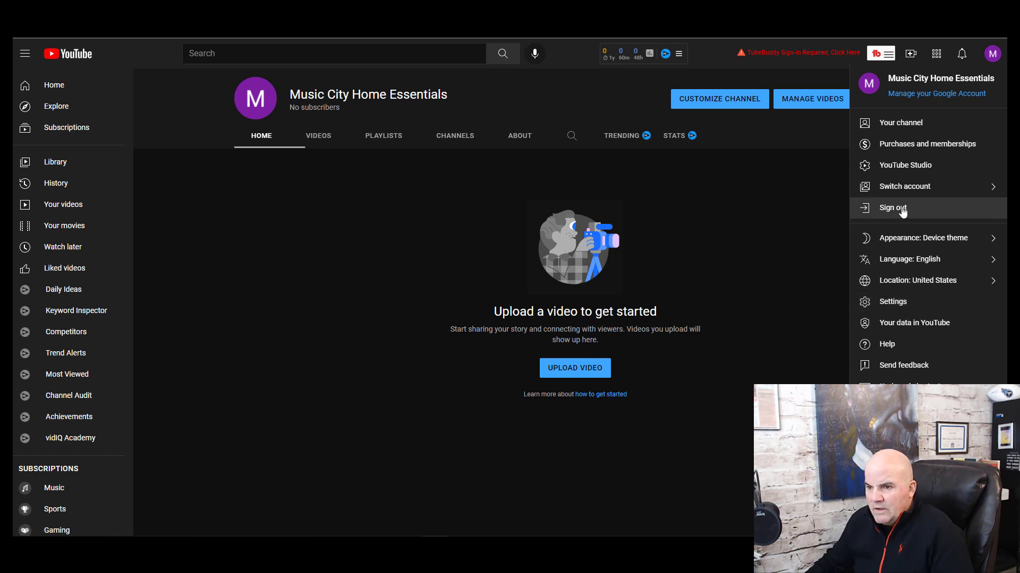
{"action": "left_click", "coordinate": [907, 311]}
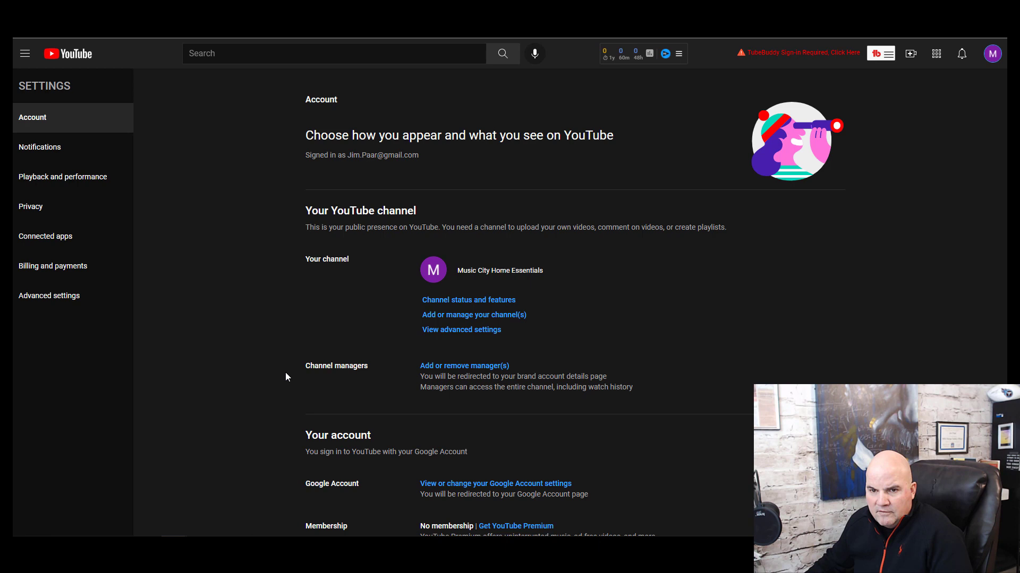
{"action": "scroll", "coordinate": [286, 377], "scroll_direction": "down", "scroll_amount": 1}
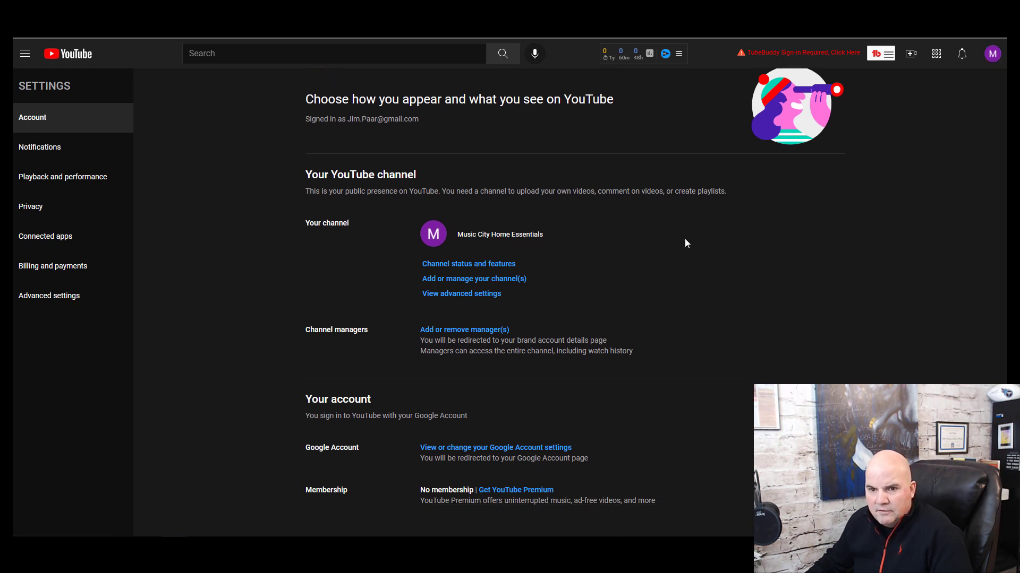
{"action": "left_click", "coordinate": [541, 236]}
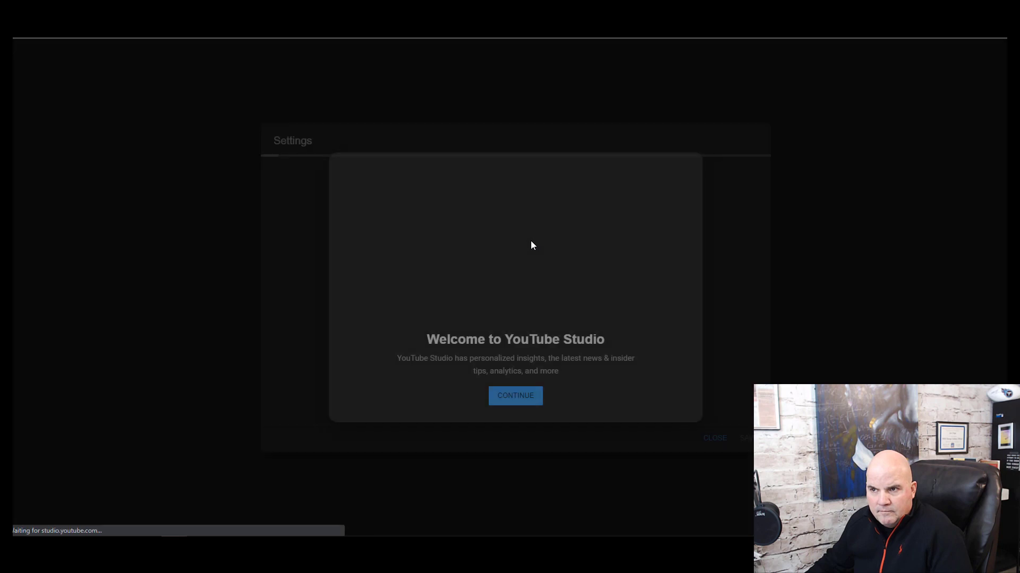
Step: Dismiss the Studio welcome message and browse the Basic info and Advanced settings tabs before returning to Feature eligibility
{"action": "left_click", "coordinate": [523, 402]}
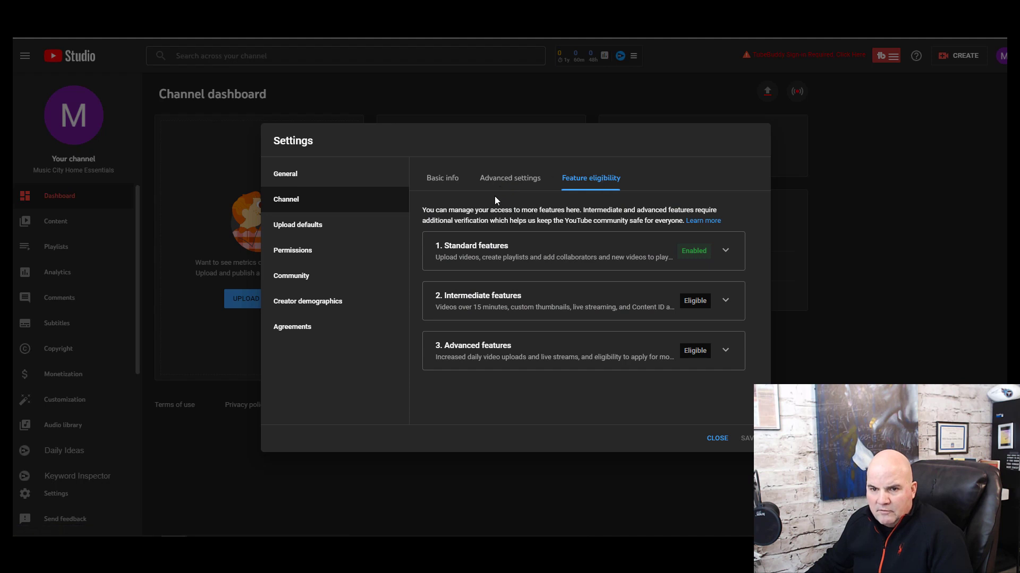
{"action": "left_click", "coordinate": [443, 180]}
{"action": "left_click", "coordinate": [527, 184]}
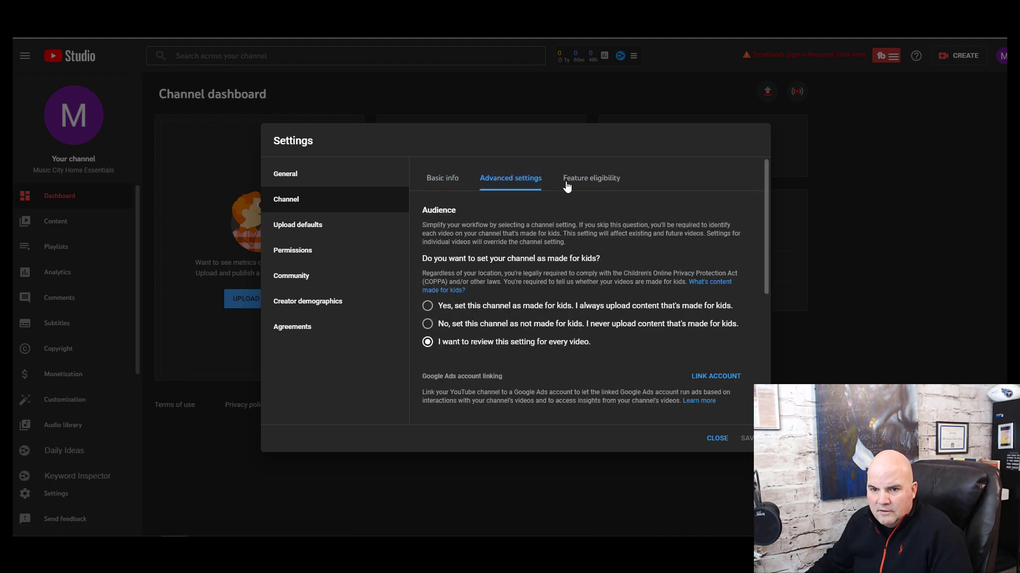
{"action": "left_click", "coordinate": [578, 187]}
Step: Expand the Standard, Advanced and Intermediate feature tiers to review their details
{"action": "left_click", "coordinate": [726, 250]}
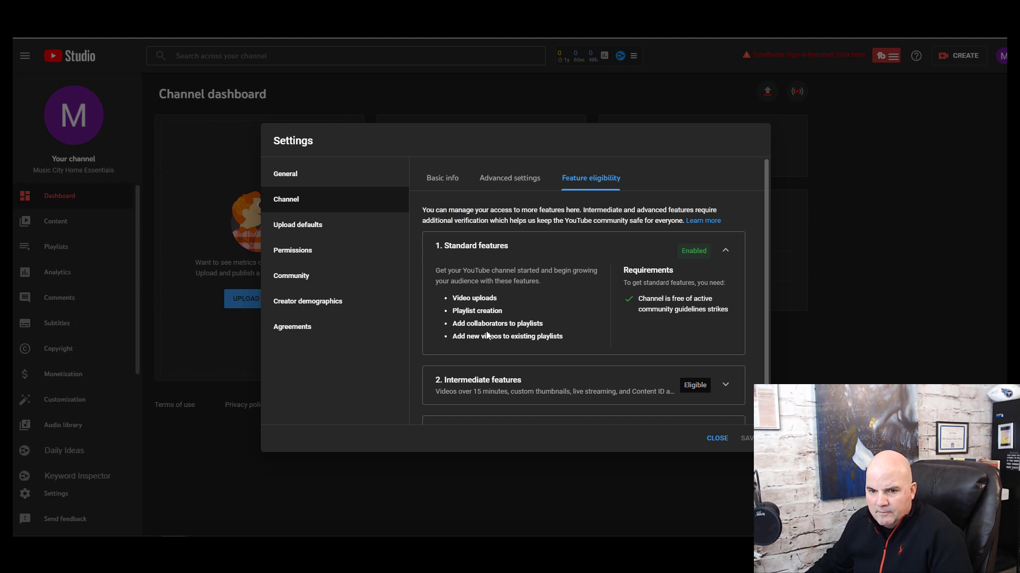
{"action": "left_click_drag", "start_coordinate": [563, 341], "coordinate": [455, 299]}
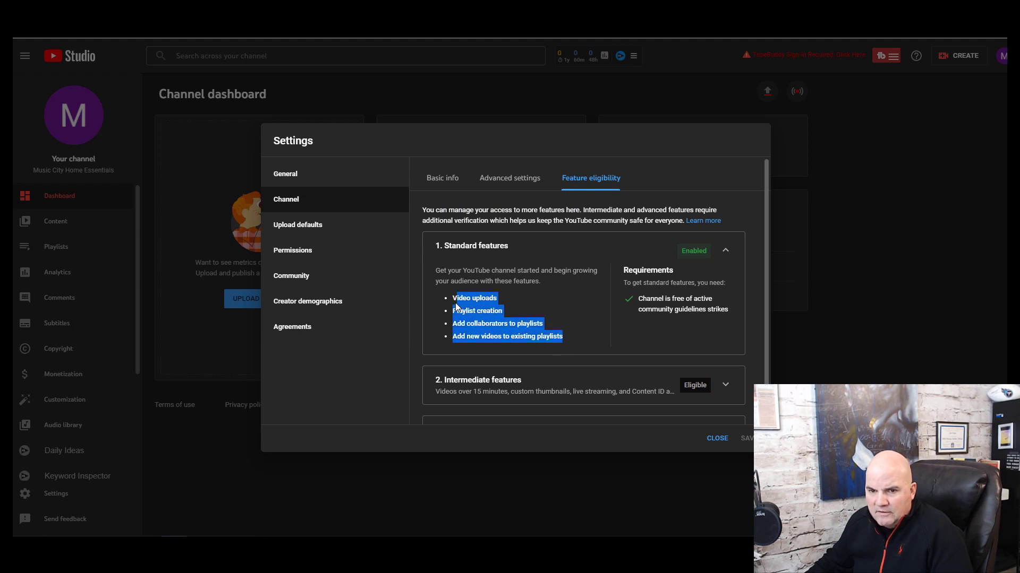
{"action": "scroll", "coordinate": [766, 318], "scroll_direction": "down", "scroll_amount": 1}
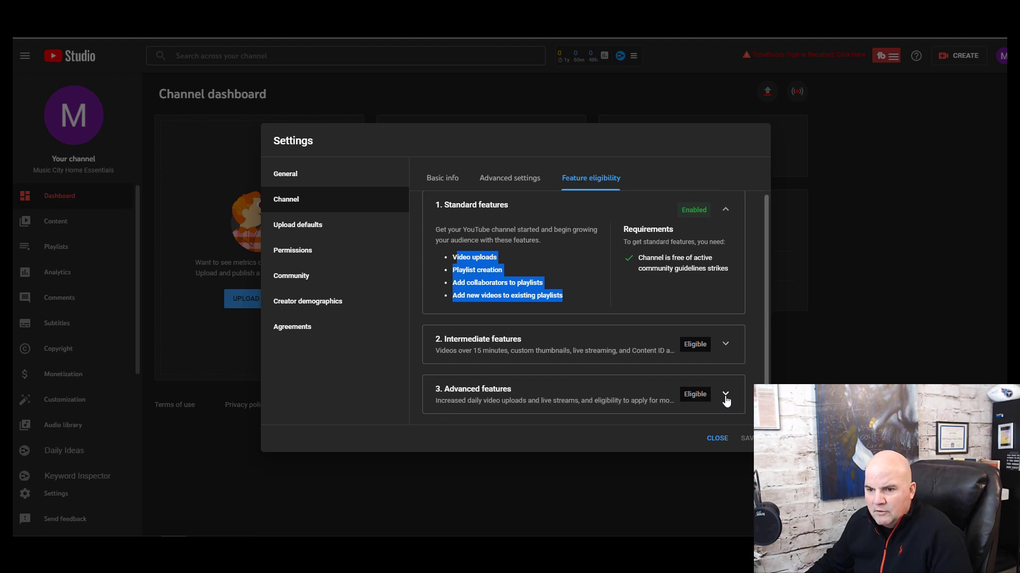
{"action": "left_click", "coordinate": [725, 395]}
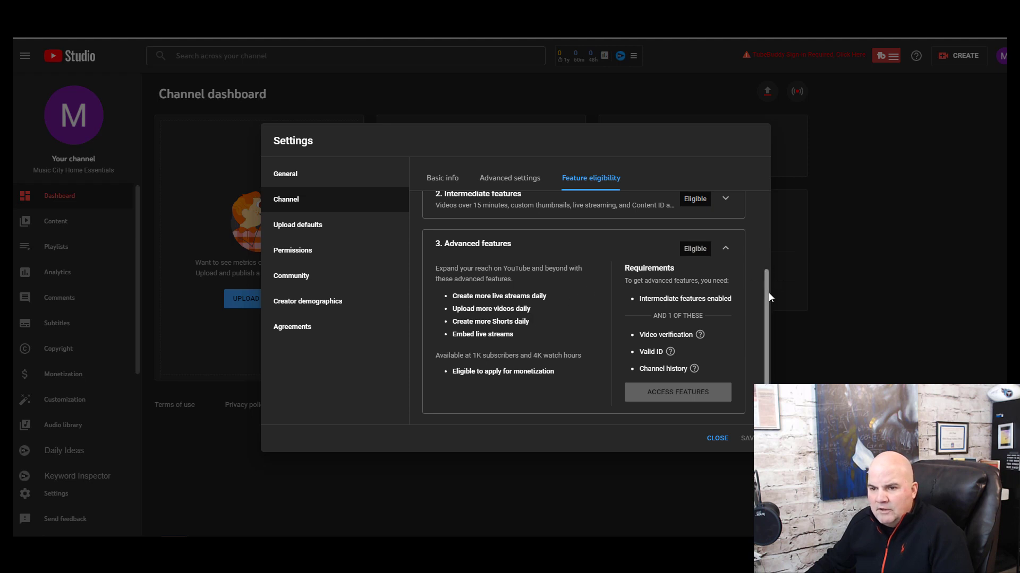
{"action": "scroll", "coordinate": [766, 282], "scroll_direction": "up", "scroll_amount": 1}
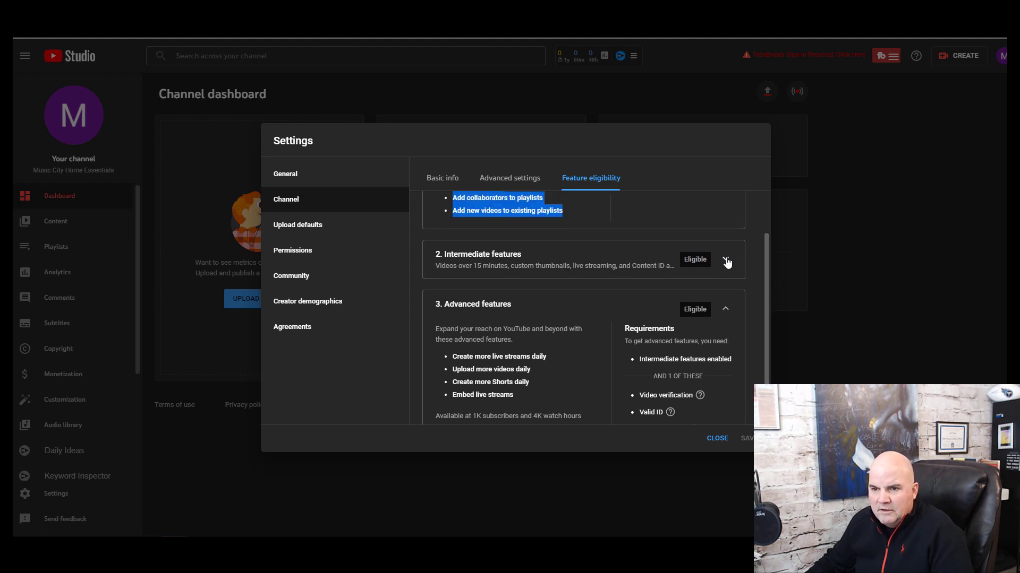
{"action": "left_click", "coordinate": [700, 263]}
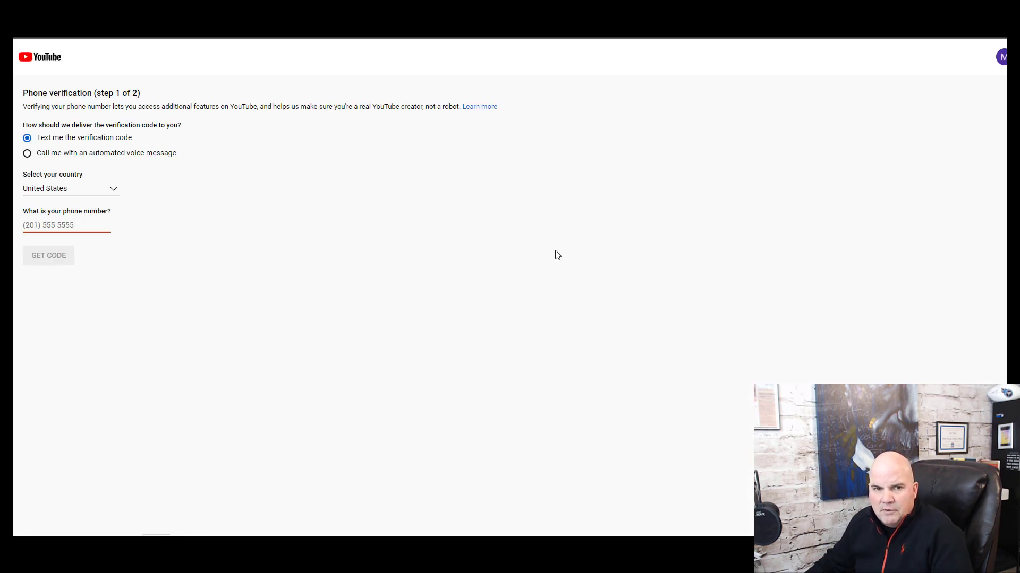
Step: Enter the phone number, get a code by text, and submit the six-digit verification code
{"action": "left_click", "coordinate": [101, 227]}
{"action": "type", "text": "651("}
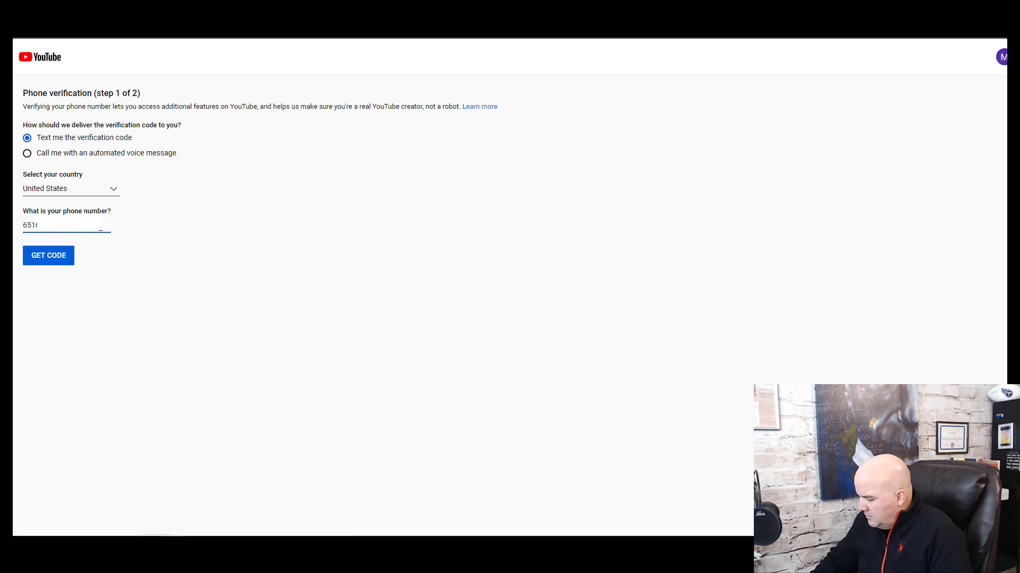
{"action": "left_click", "coordinate": [52, 261]}
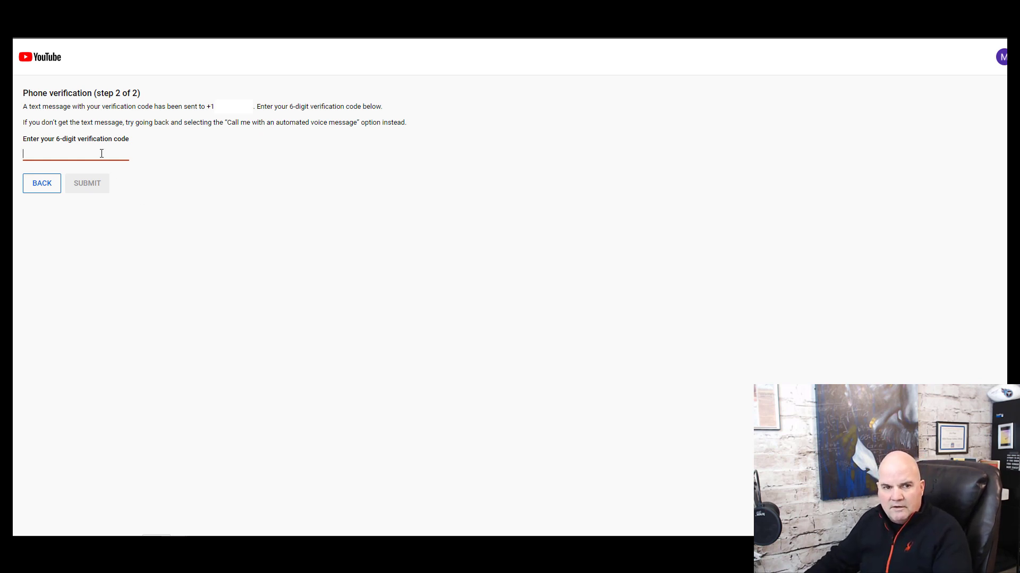
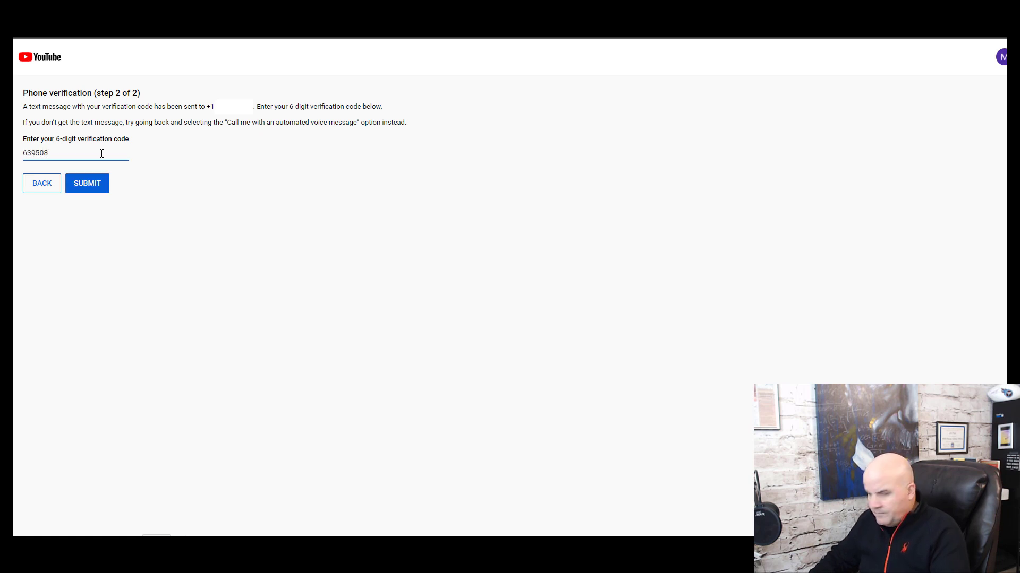
{"action": "left_click", "coordinate": [96, 191]}
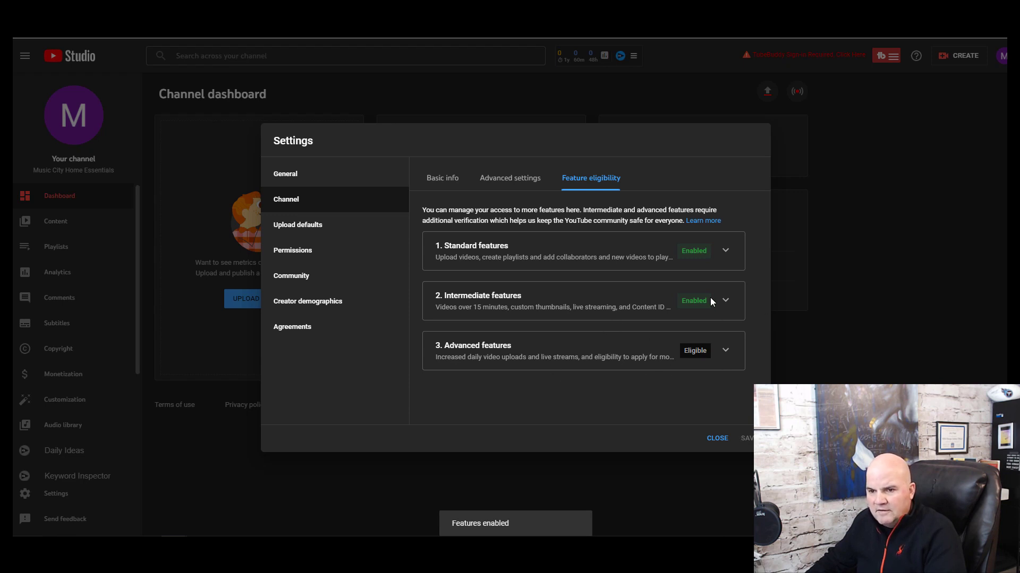
Step: Expand the Advanced features requirements and check the Video verification help tip
{"action": "left_click", "coordinate": [725, 351]}
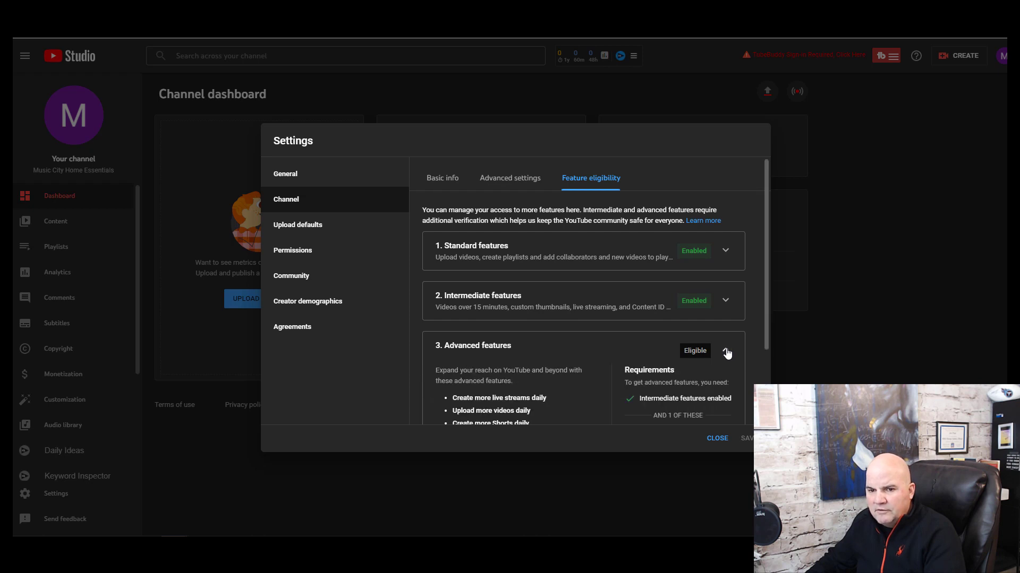
{"action": "scroll", "coordinate": [723, 361], "scroll_direction": "down", "scroll_amount": 2}
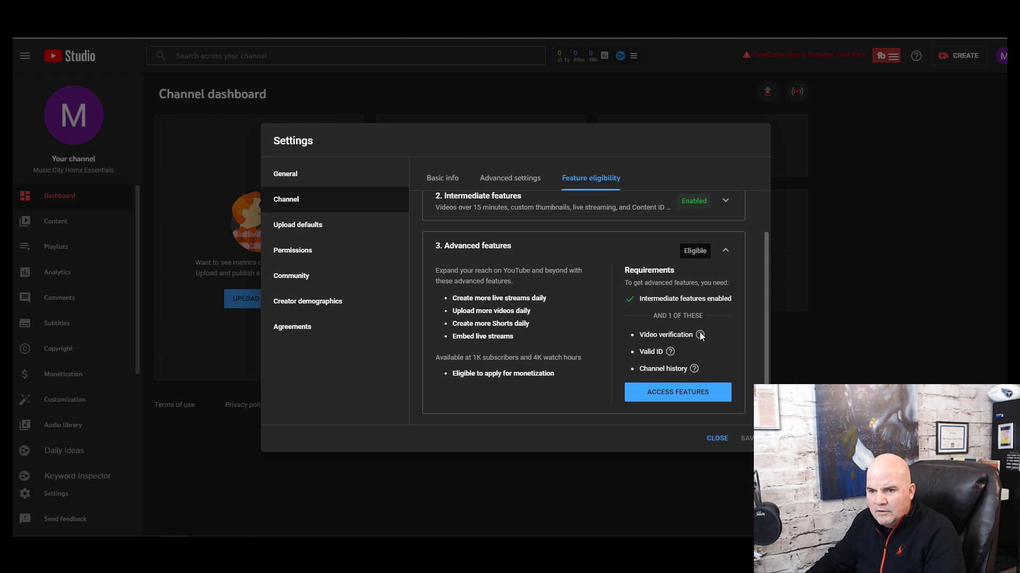
{"action": "mouse_move", "coordinate": [699, 336]}
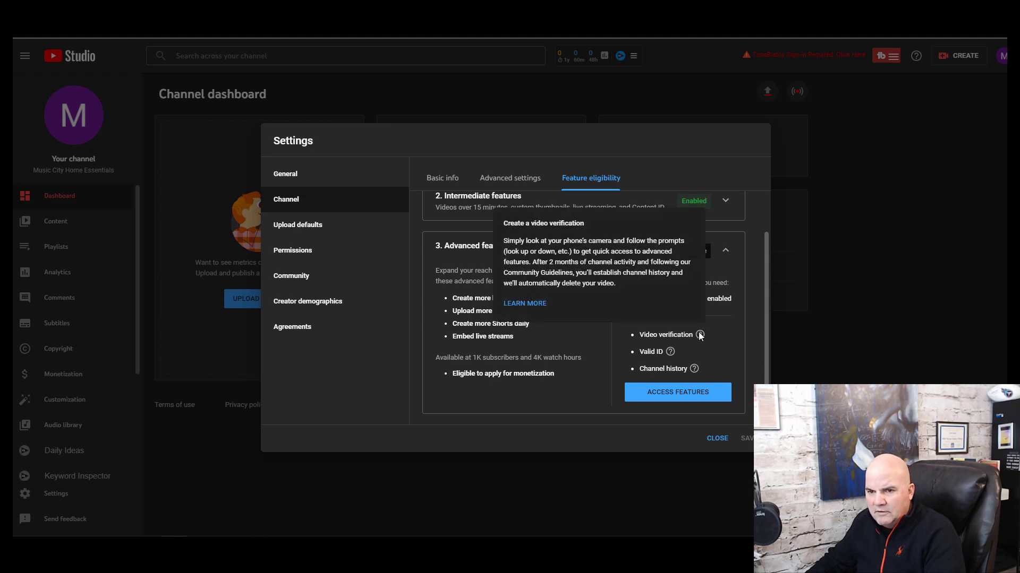